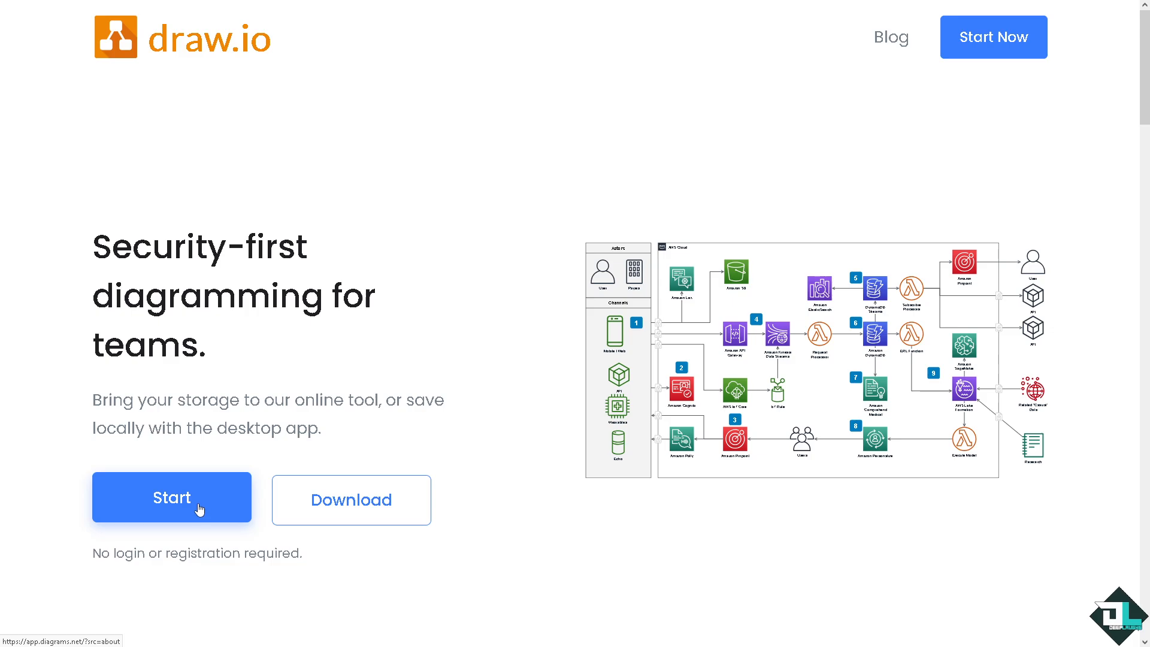
- Start the draw.io editor, leave the full-screen canvas view, and look over the available shape libraries
click(172, 502)
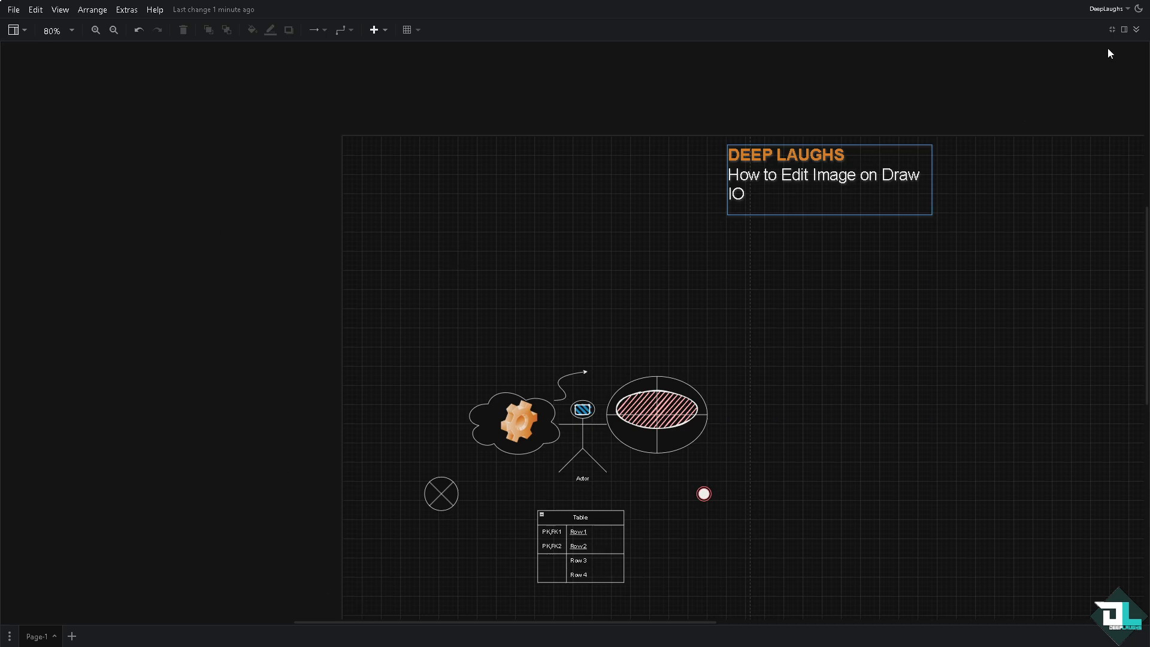
click(1114, 31)
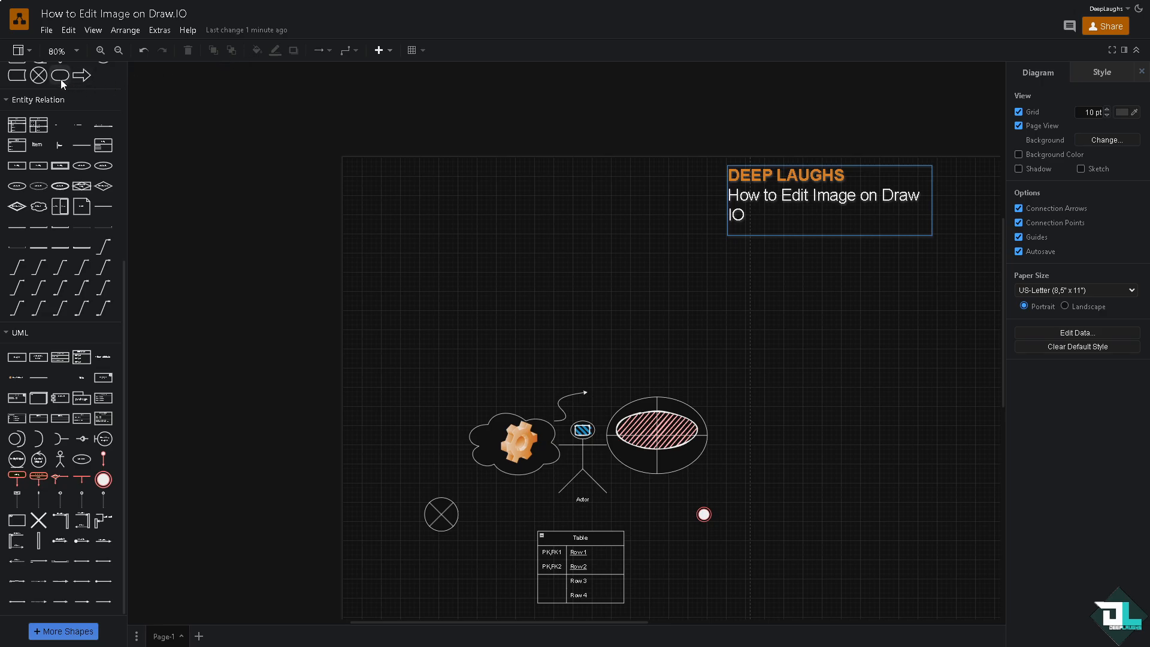
scroll(156, 193, up, 5)
scroll(124, 195, up, 1)
scroll(638, 300, down, 5)
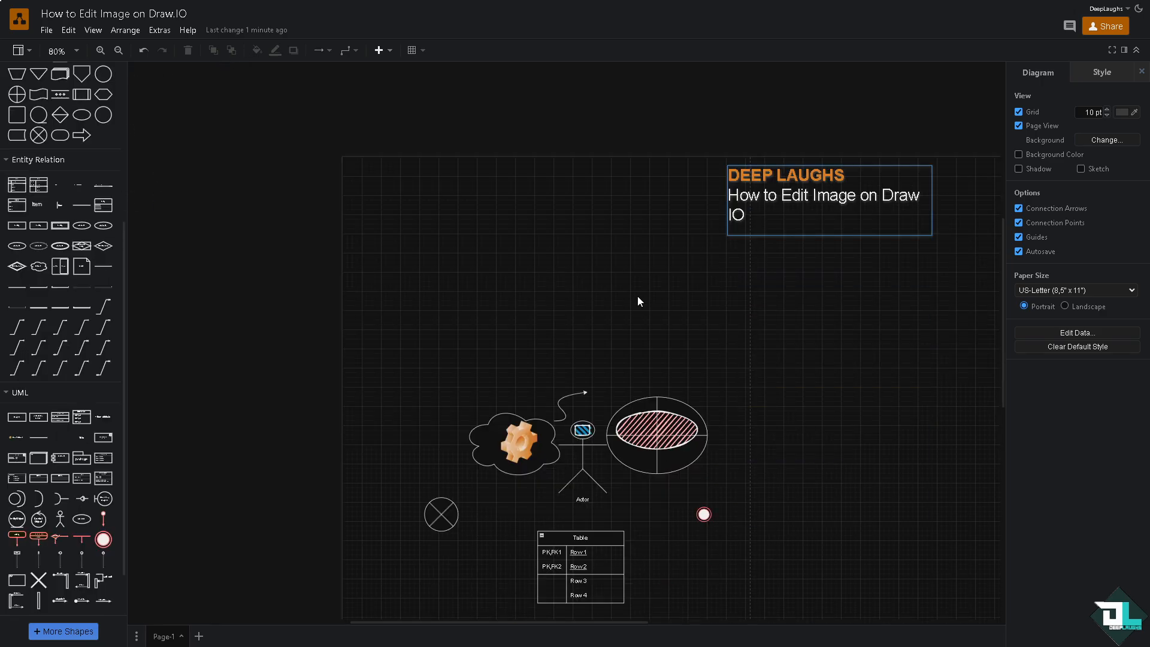
- Import the draw.io "HOW TO EDIT IMAGE" picture into the diagram
click(46, 31)
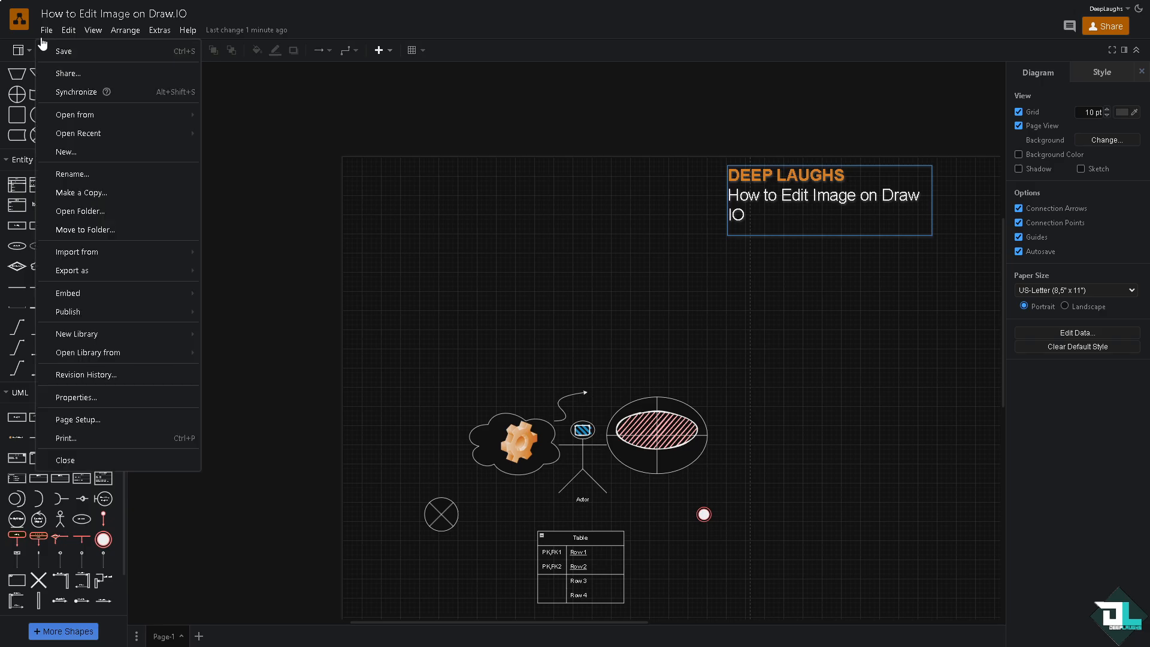
mouse_move(136, 252)
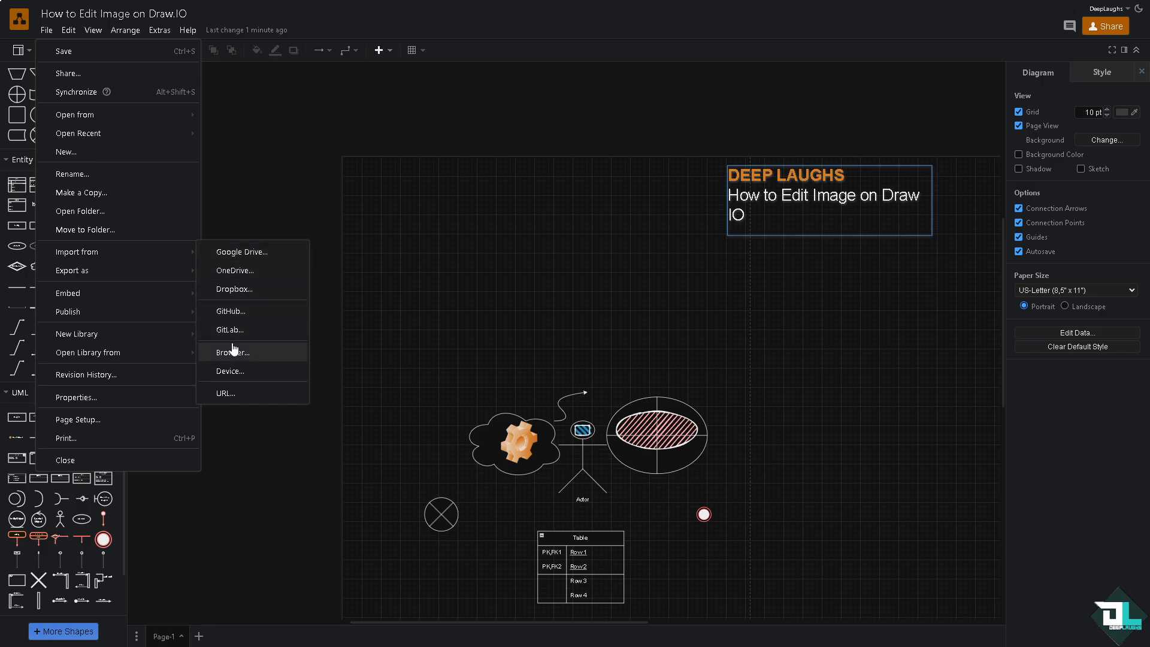
mouse_move(189, 354)
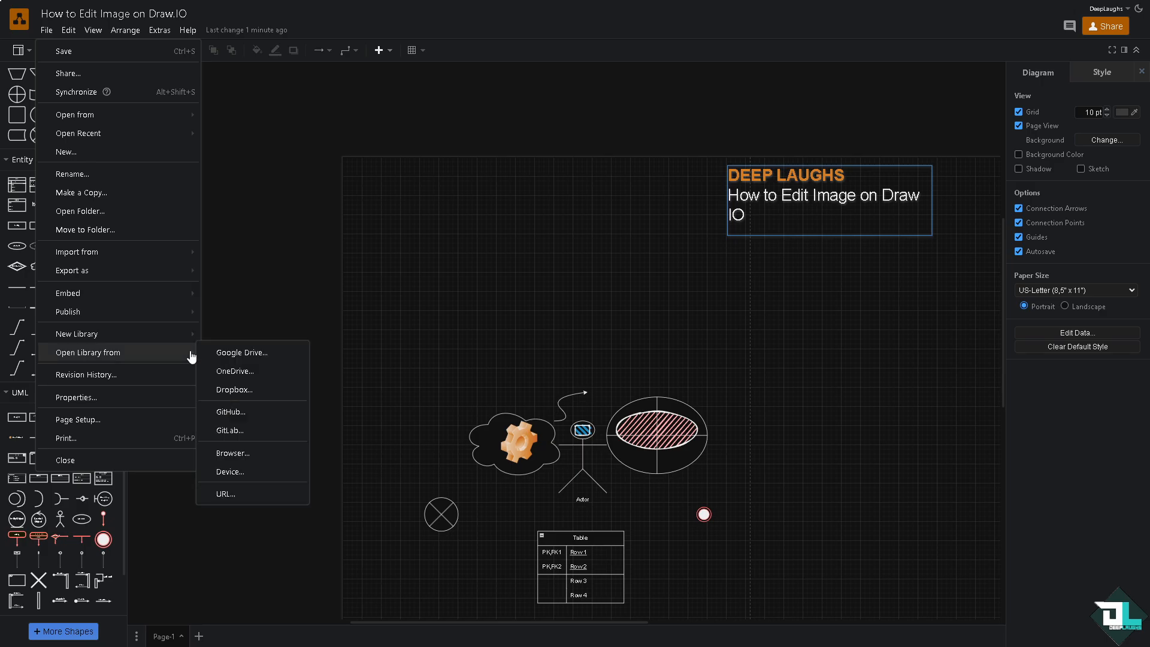
mouse_move(194, 250)
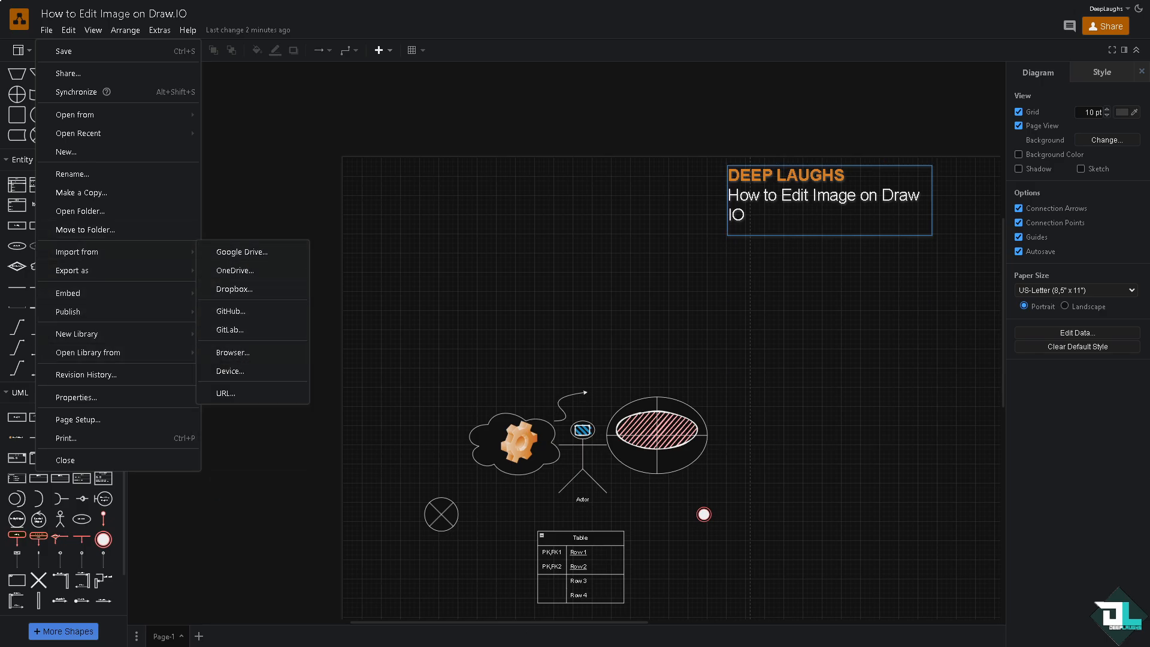
click(233, 352)
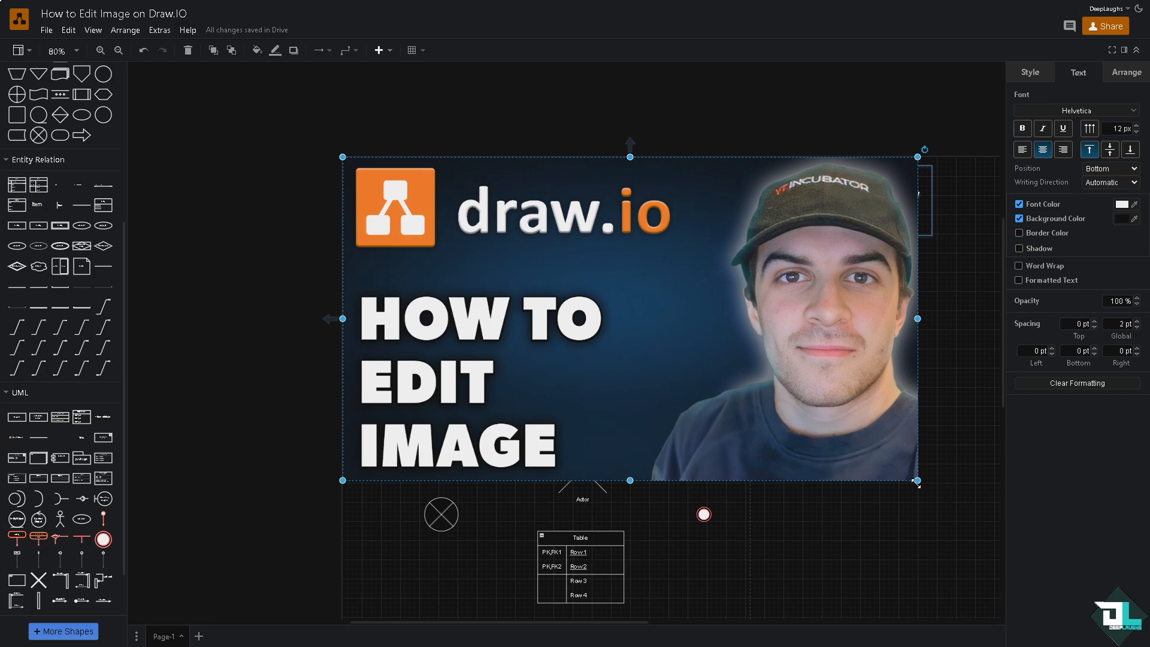
- Shrink the imported picture proportionally from its lower-right corner until it clears the DEEP LAUGHS text and the shapes below, and deselect it
drag(916, 483, 727, 371)
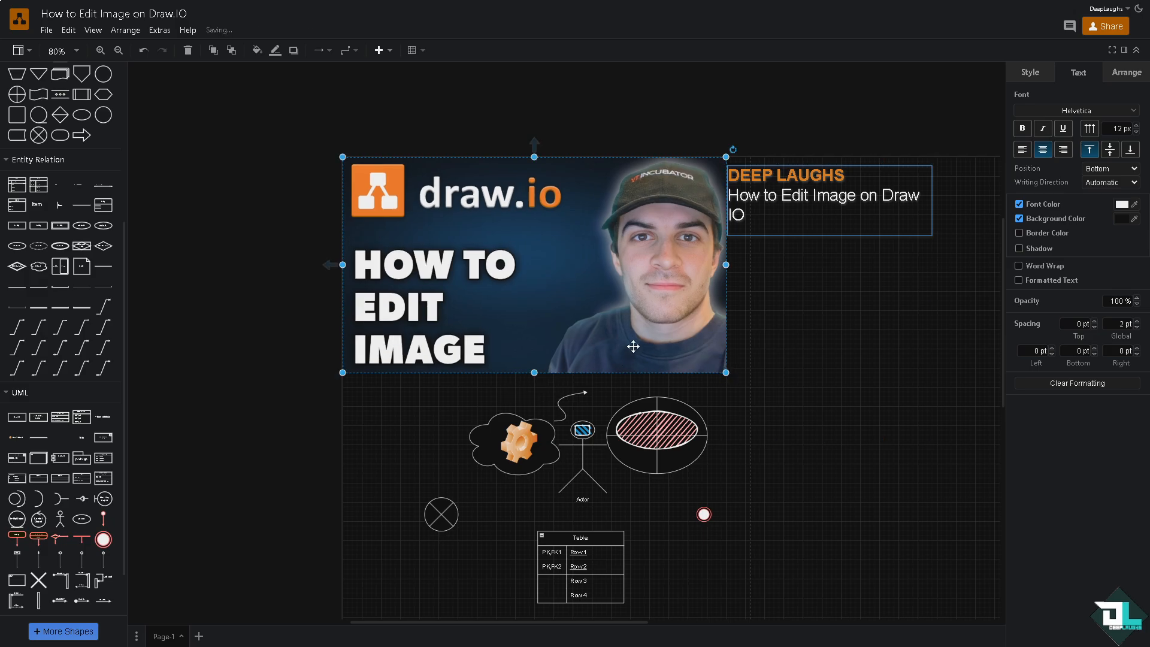
scroll(749, 340, down, 2)
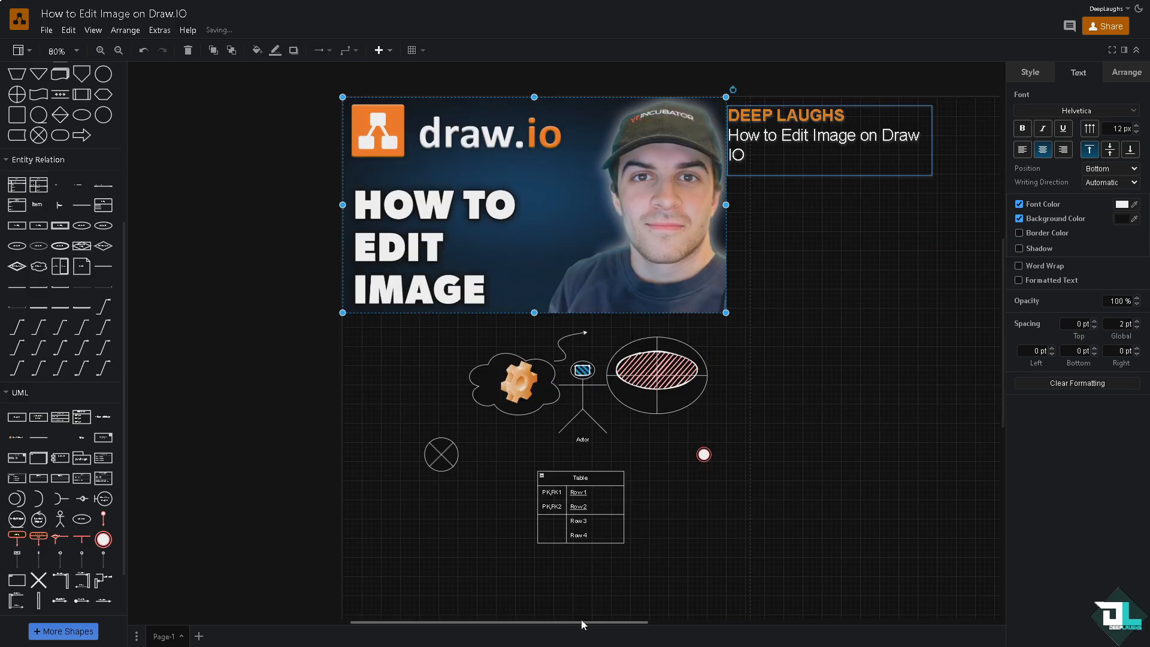
drag(581, 619, 652, 615)
click(581, 388)
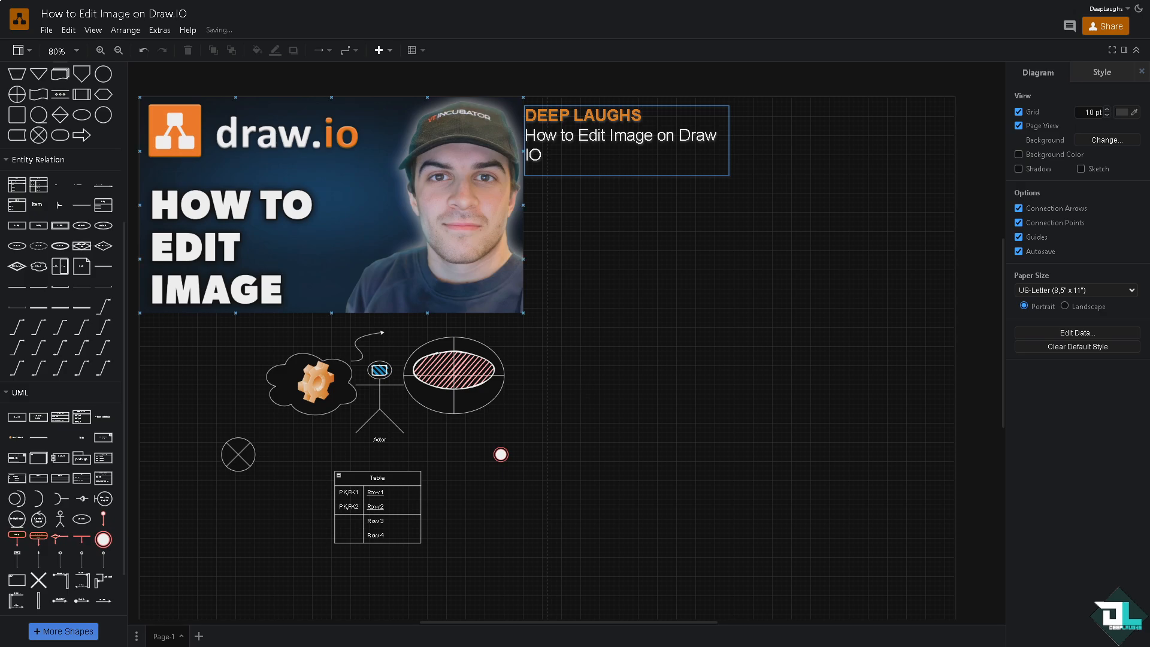
- Set the label position of the imported picture to Top Right
click(330, 176)
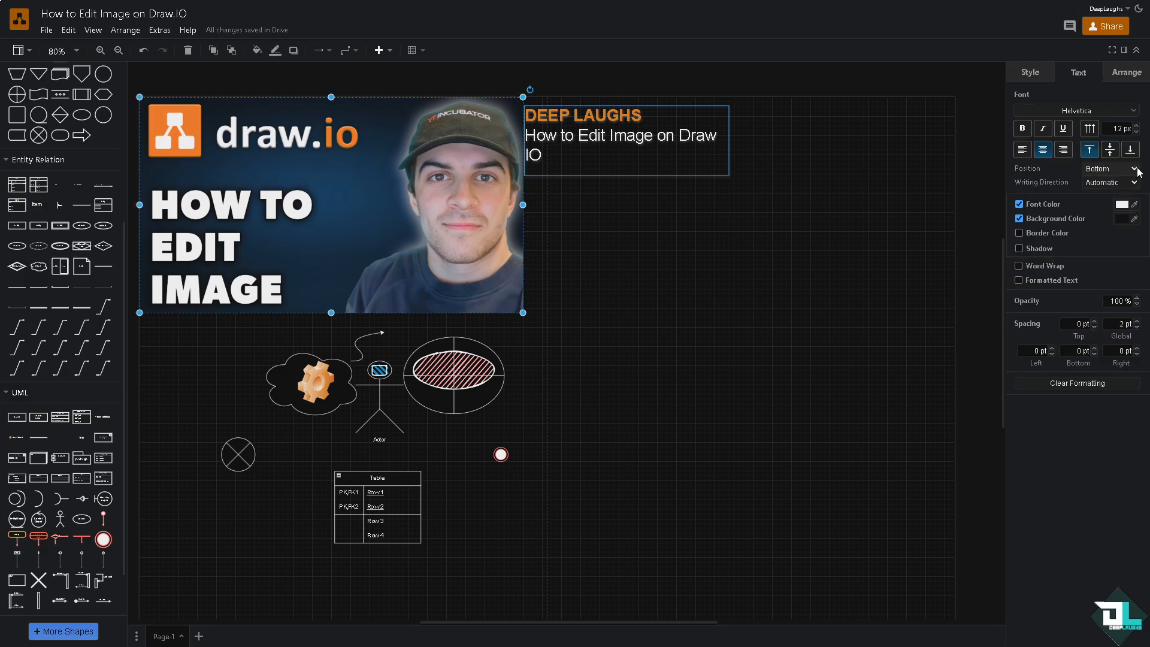
click(1134, 170)
click(1119, 184)
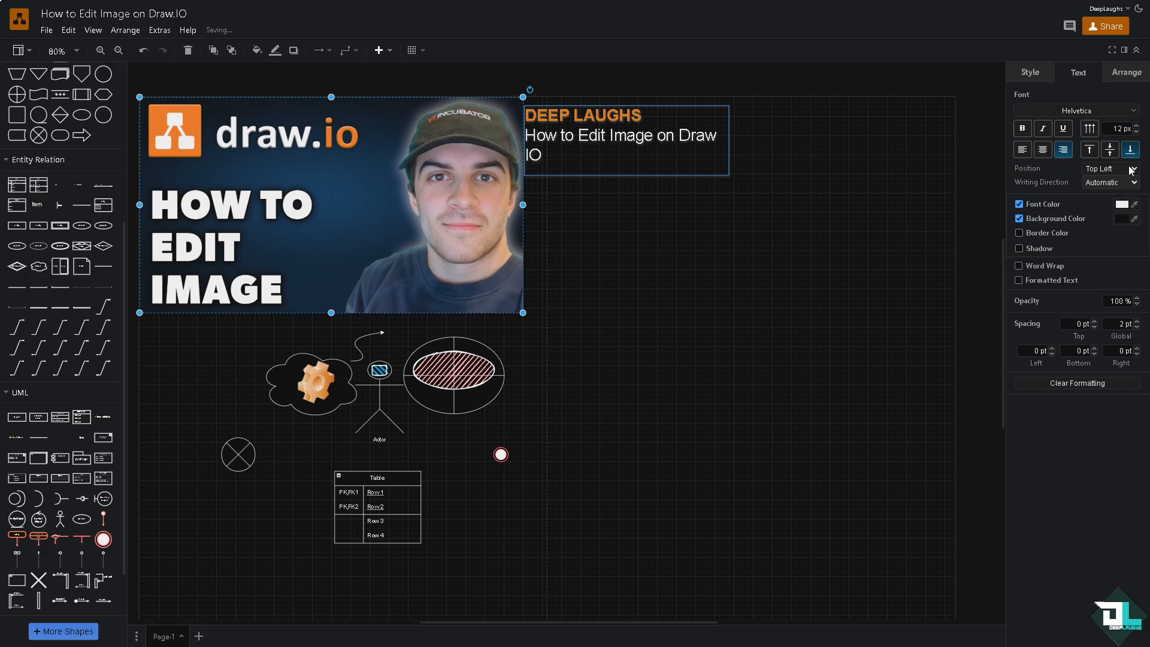
click(1132, 169)
click(1126, 212)
- Set the picture's label background color to the blue 003366
click(1122, 220)
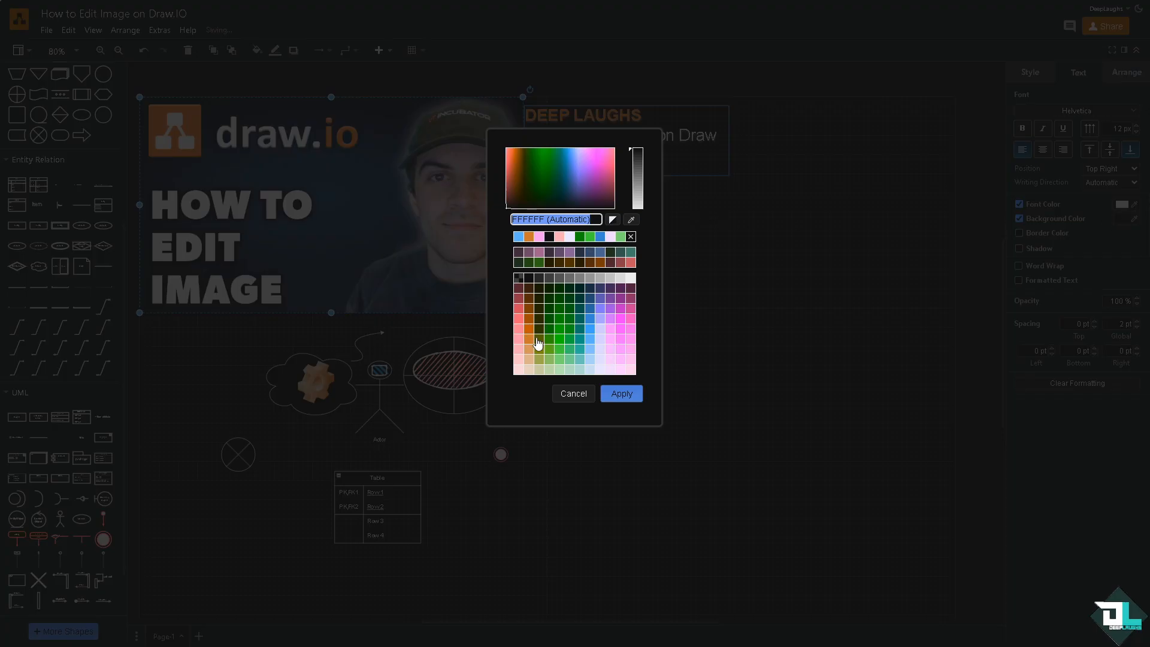
click(590, 359)
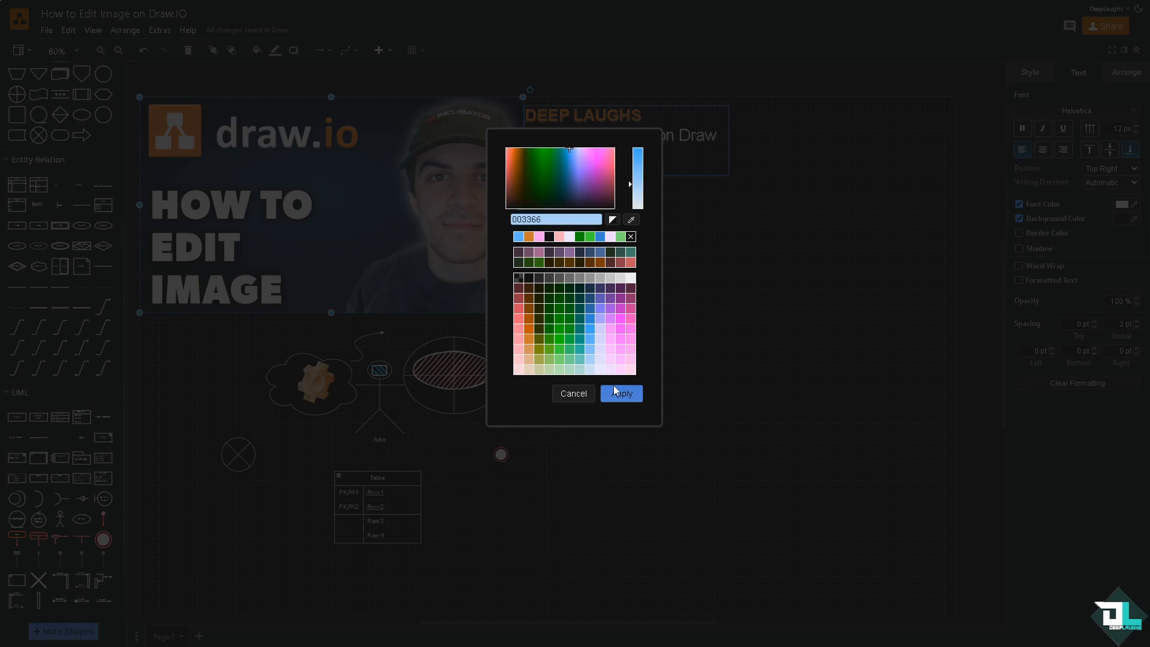
click(621, 394)
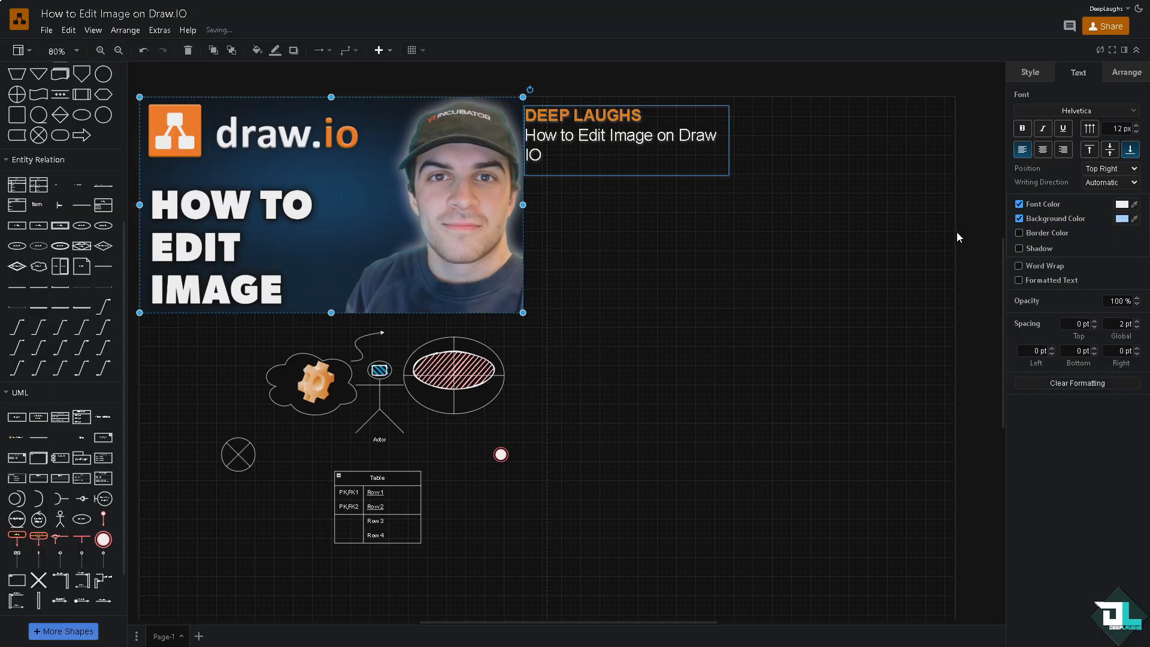
- Enable a label border in the green 009900 for the picture and turn on the text shadow
click(1021, 233)
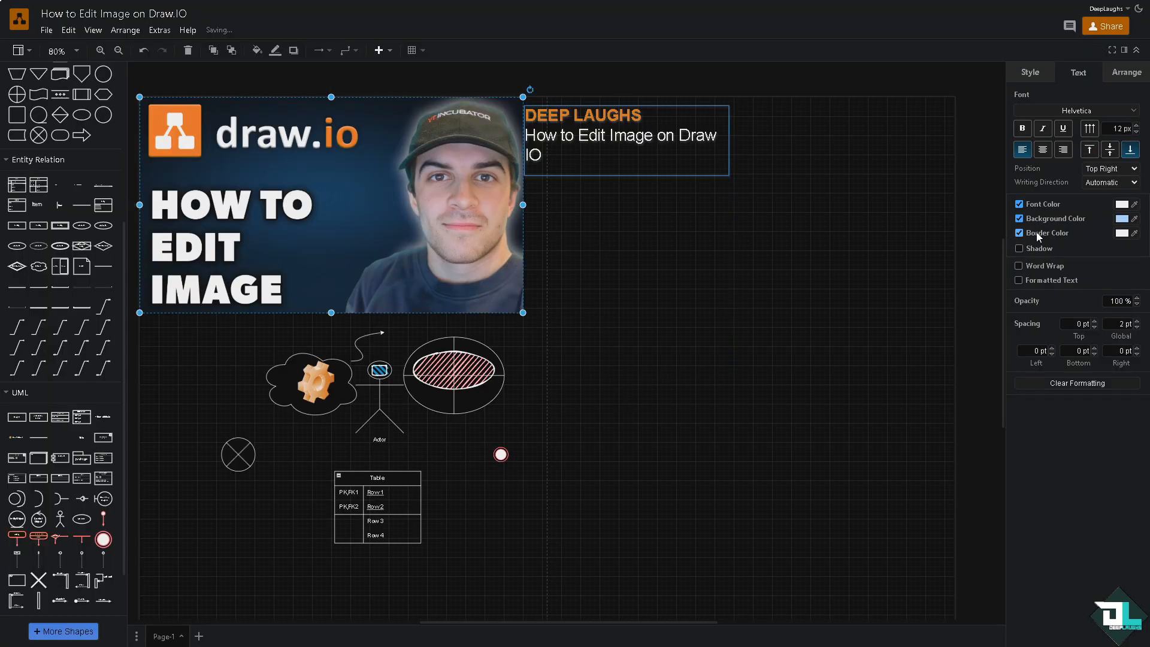
click(1121, 234)
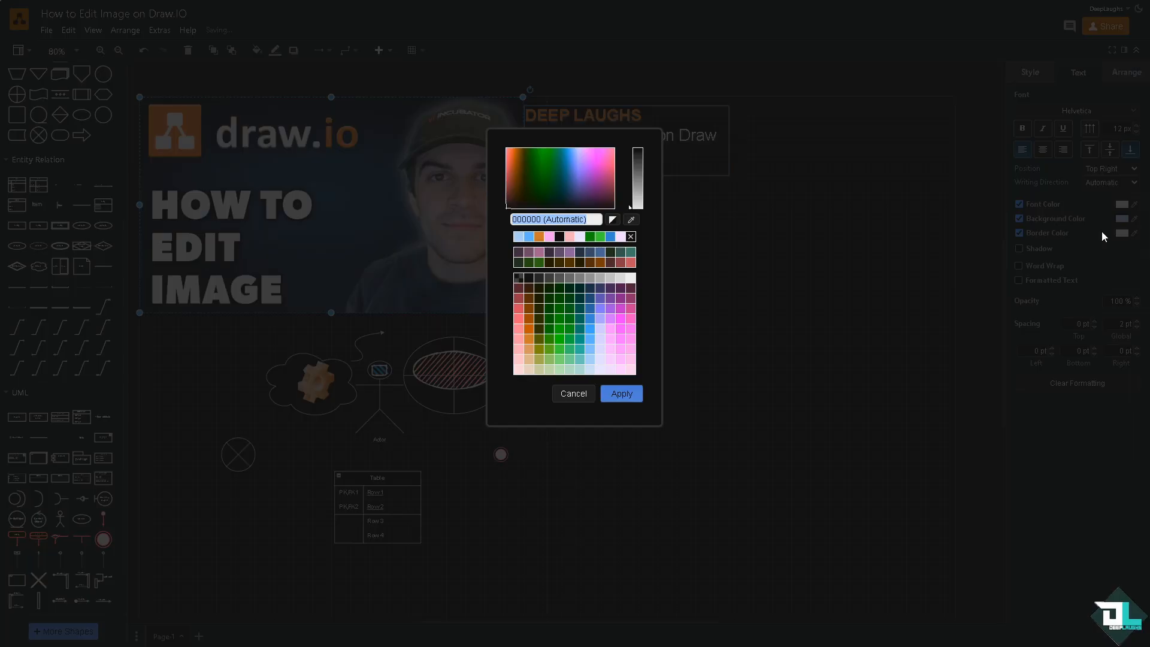
click(601, 236)
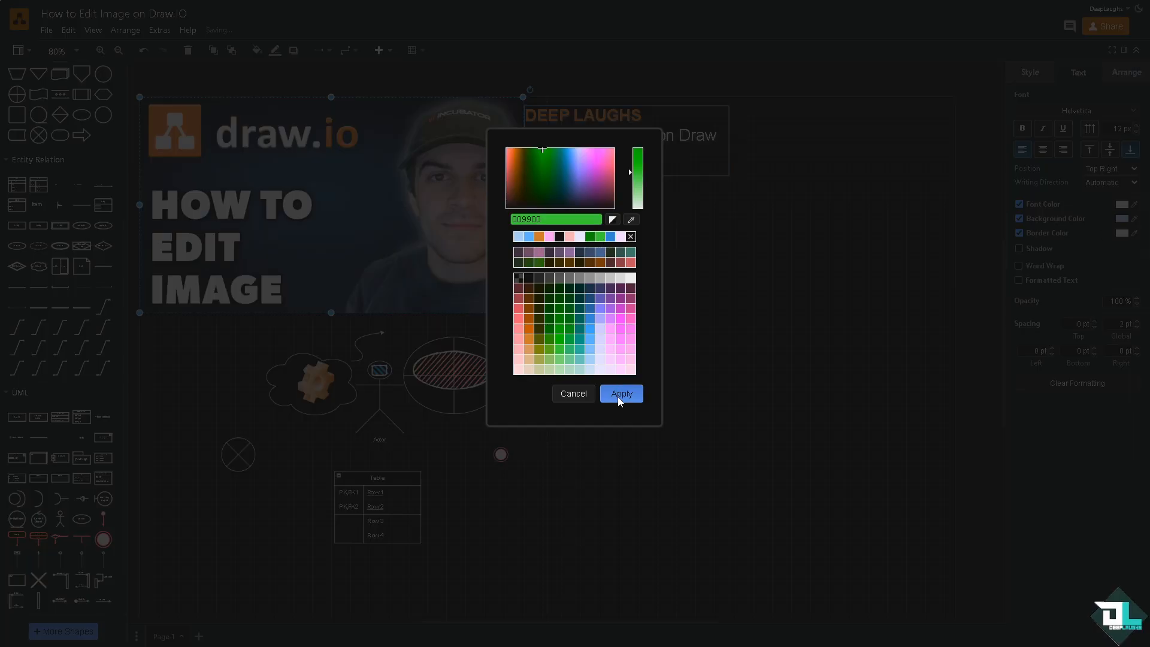
click(618, 395)
click(845, 254)
click(398, 247)
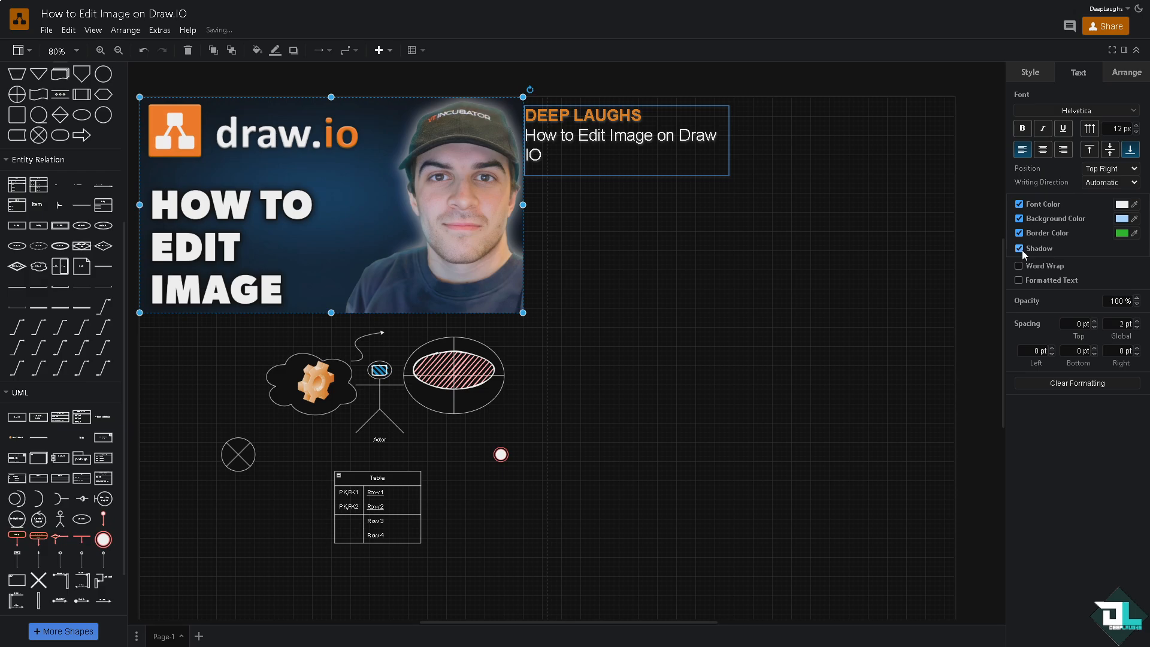
- Open the picture's style definition for review and apply it as is
mouse_move(372, 178)
mouse_down()
mouse_move(675, 280)
mouse_move(356, 181)
mouse_up()
right_click(362, 209)
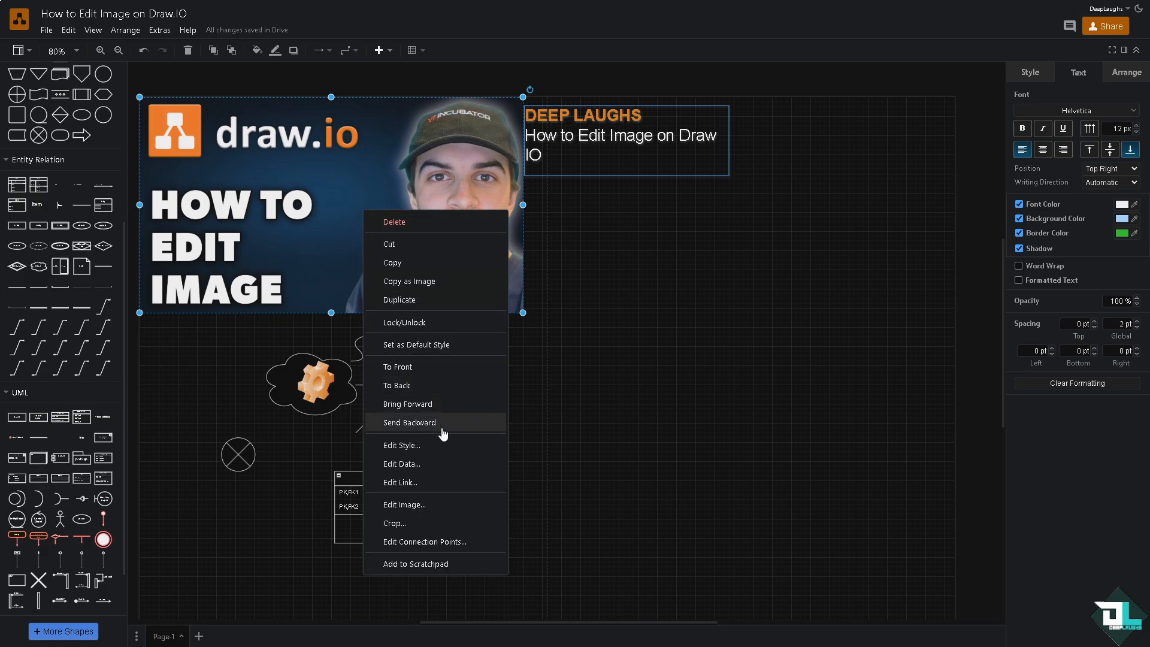
click(465, 443)
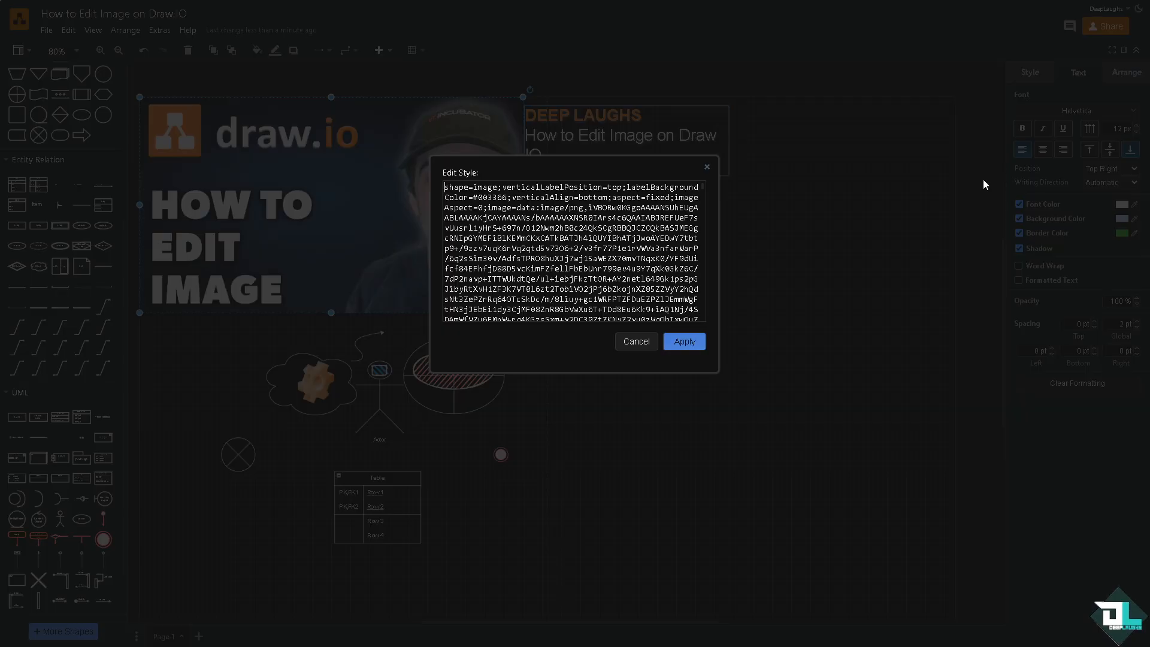
click(685, 342)
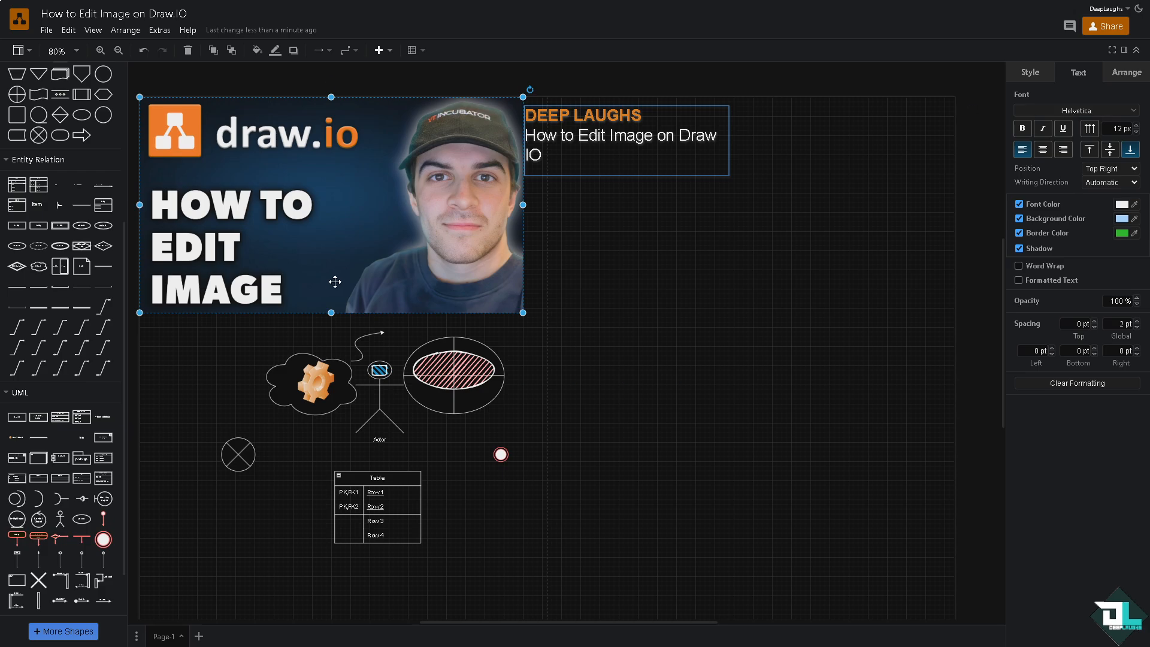
- Try to add a data property named "How to Edit Image on Draw IO" to the picture
right_click(330, 228)
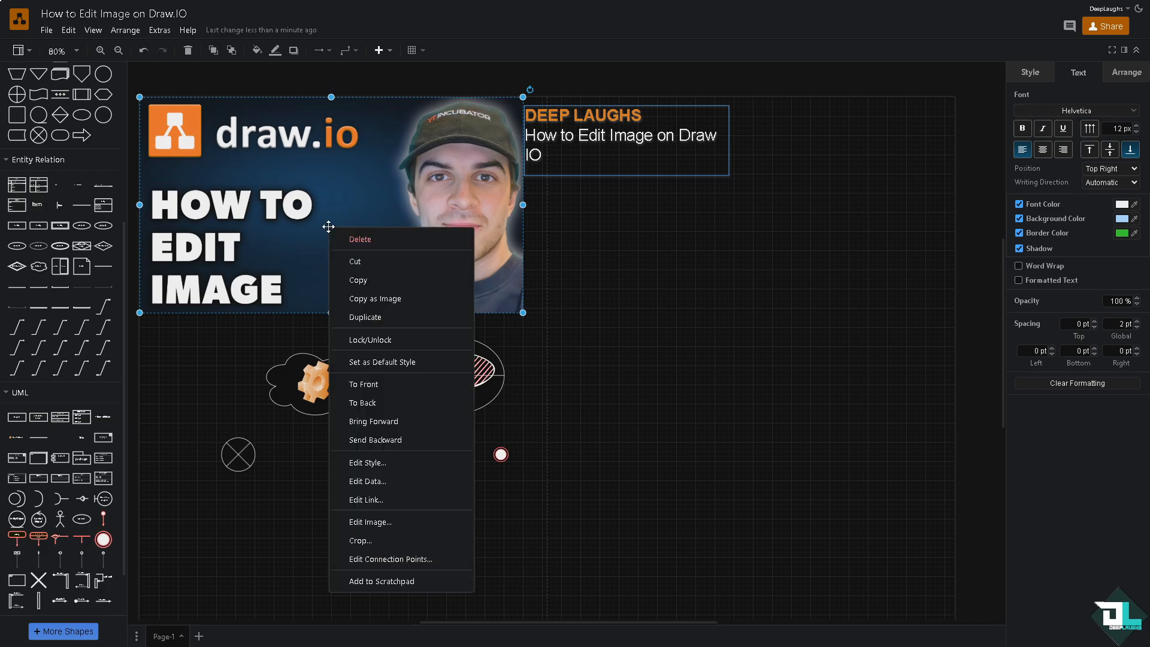
click(395, 480)
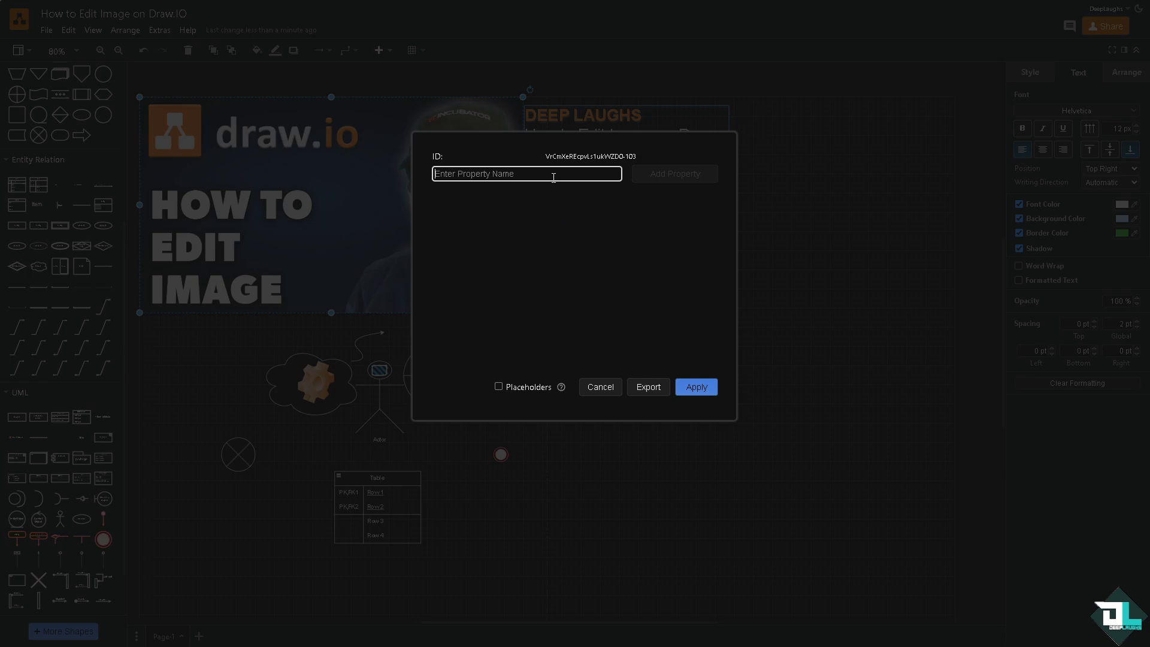
text(How to Edit Image on Draw IO)
click(679, 173)
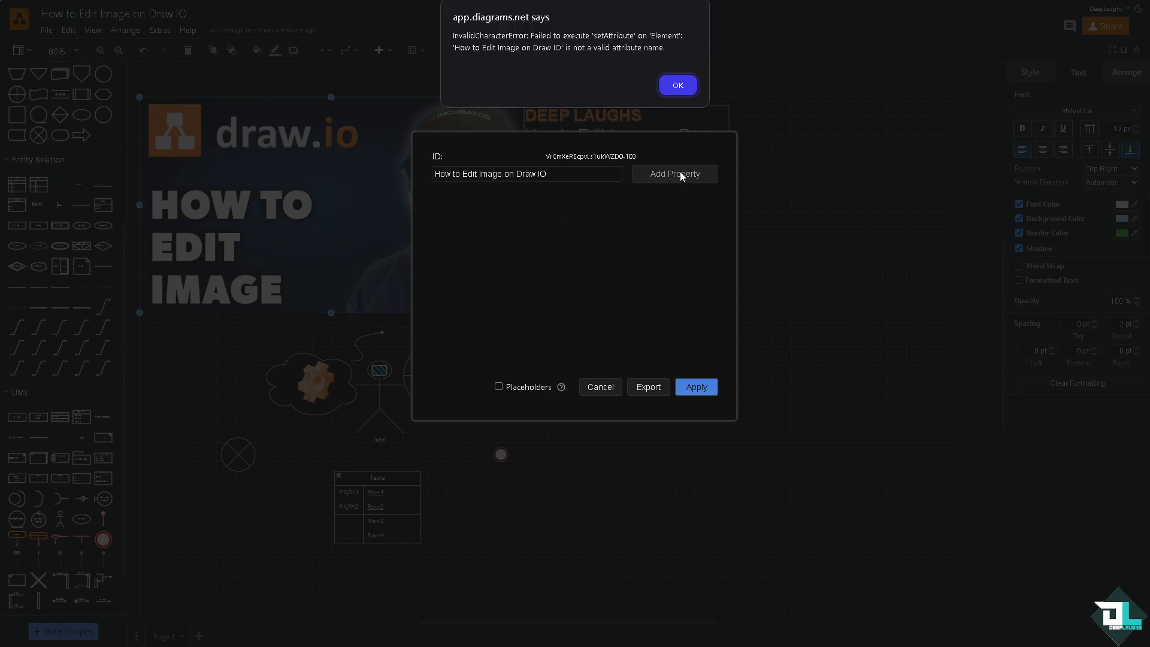
click(676, 85)
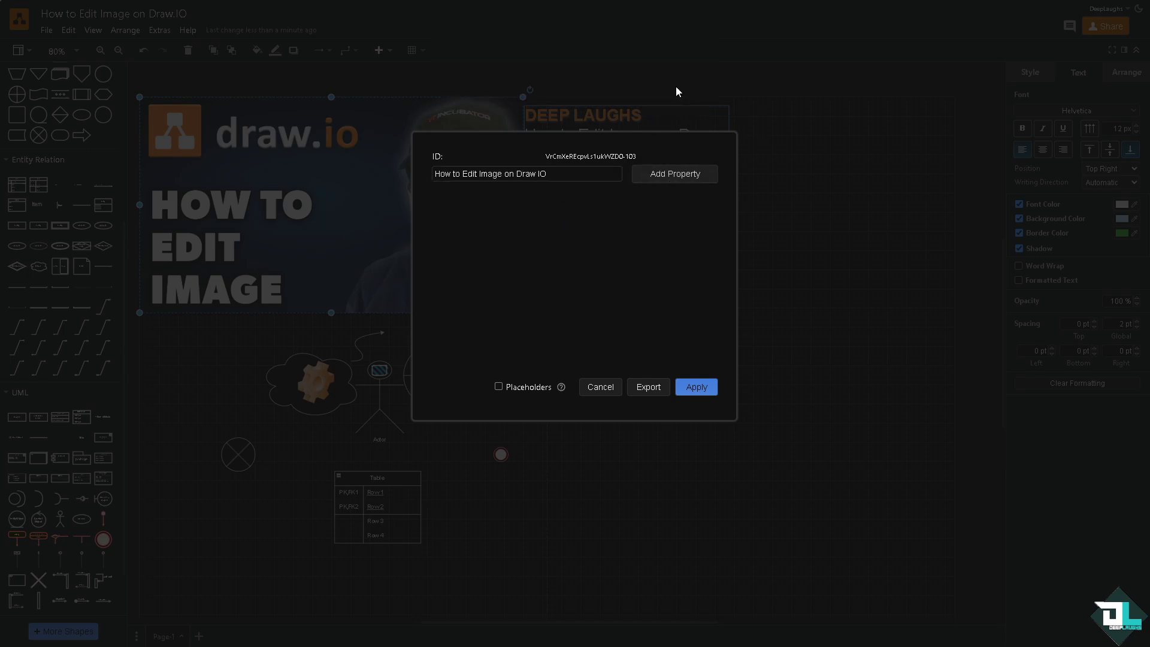
click(696, 386)
- View the picture's link settings and accept them without entering a URL
right_click(398, 206)
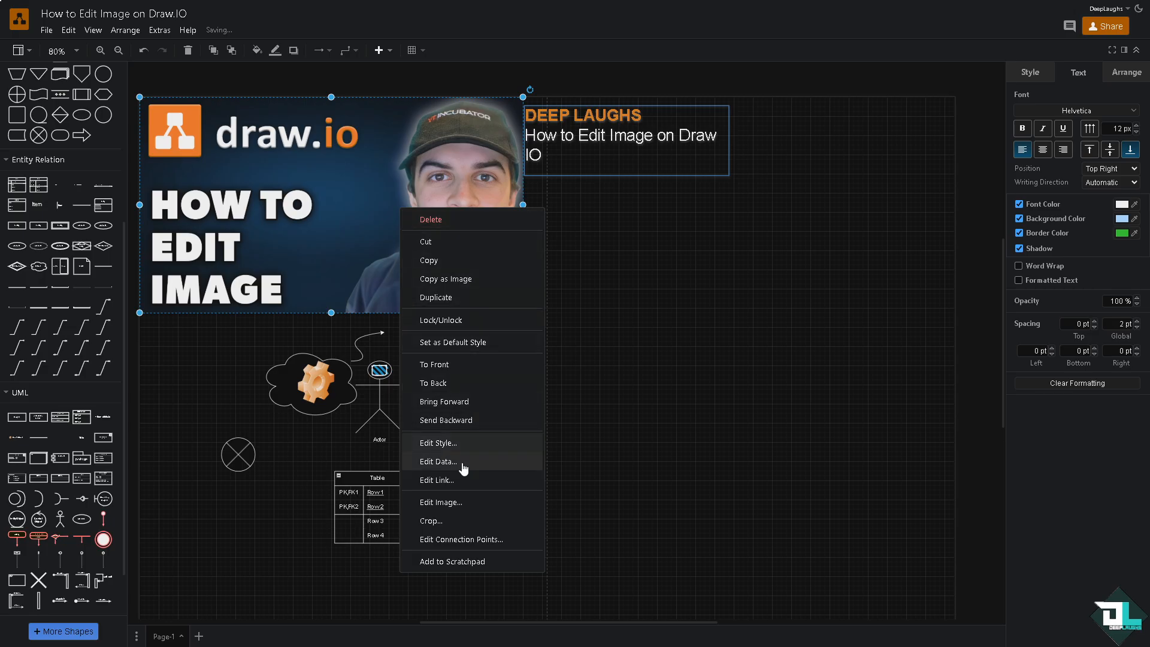
click(459, 480)
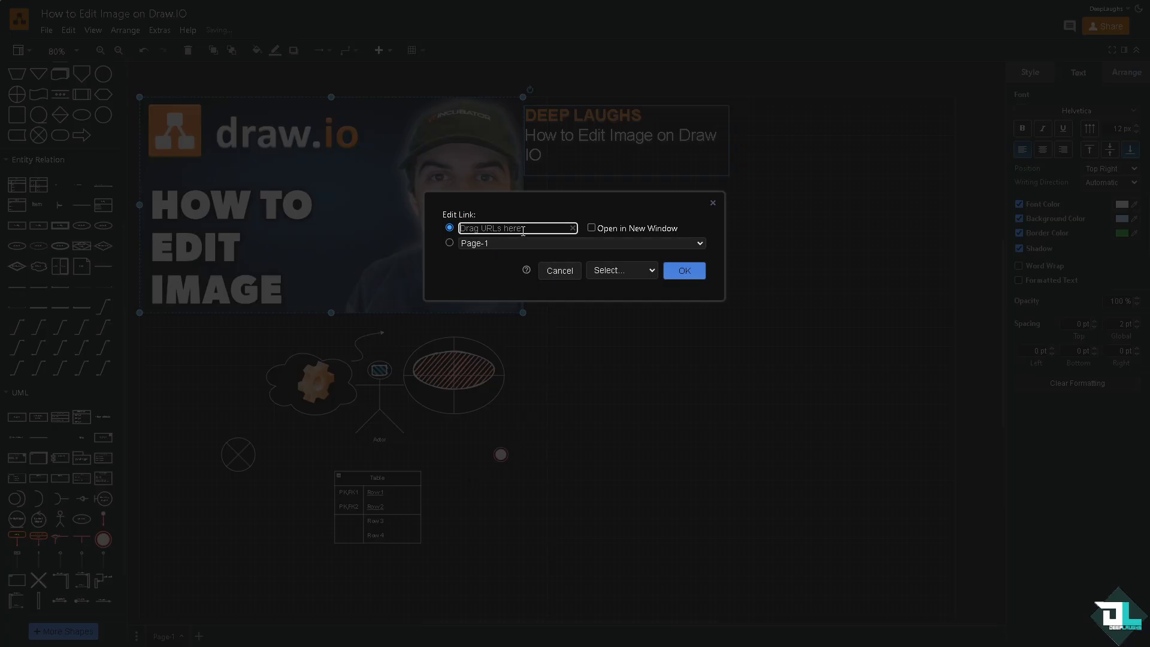
click(685, 271)
- Review the picture's image source and its replacement and crop options, and apply the existing source
right_click(327, 231)
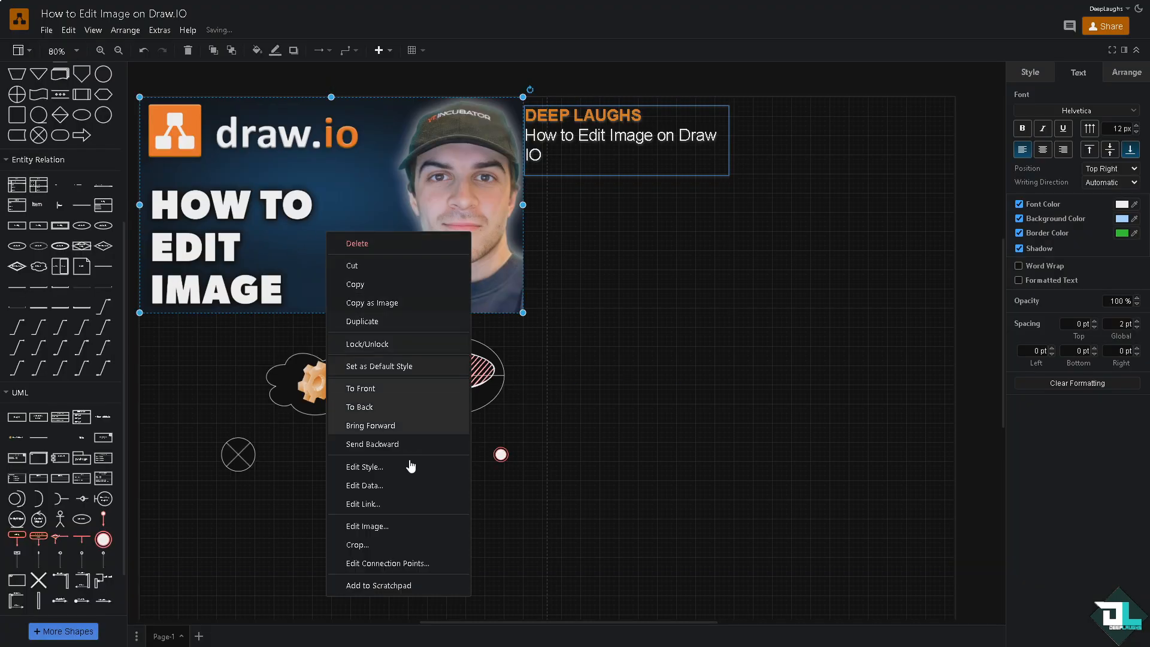
click(389, 530)
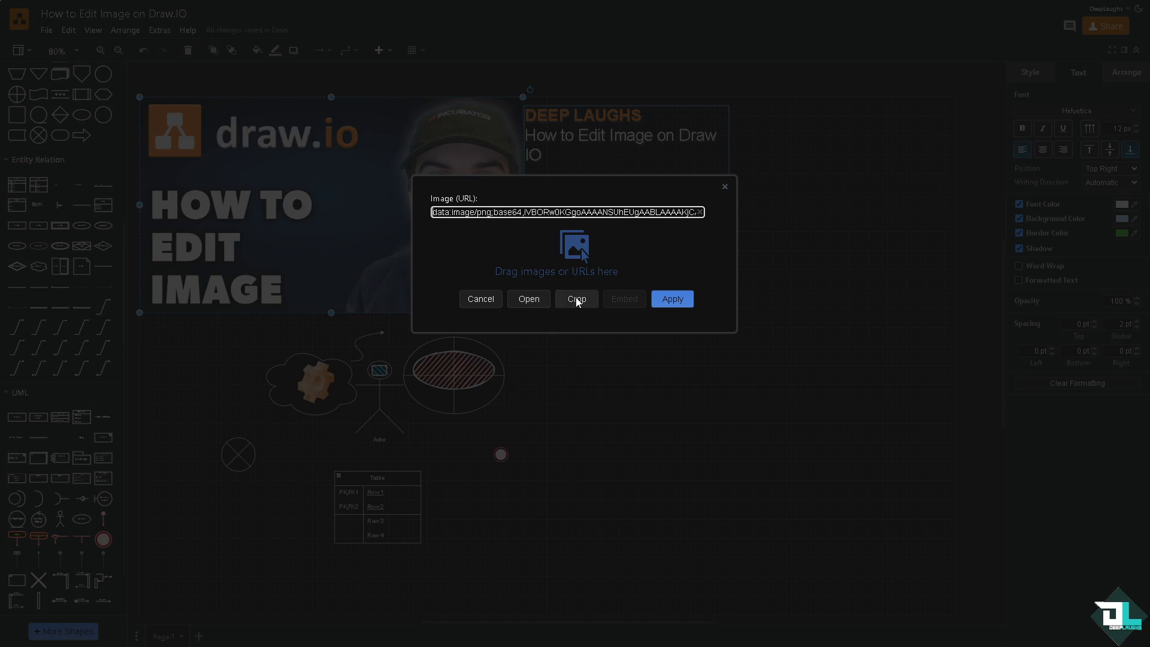
click(672, 298)
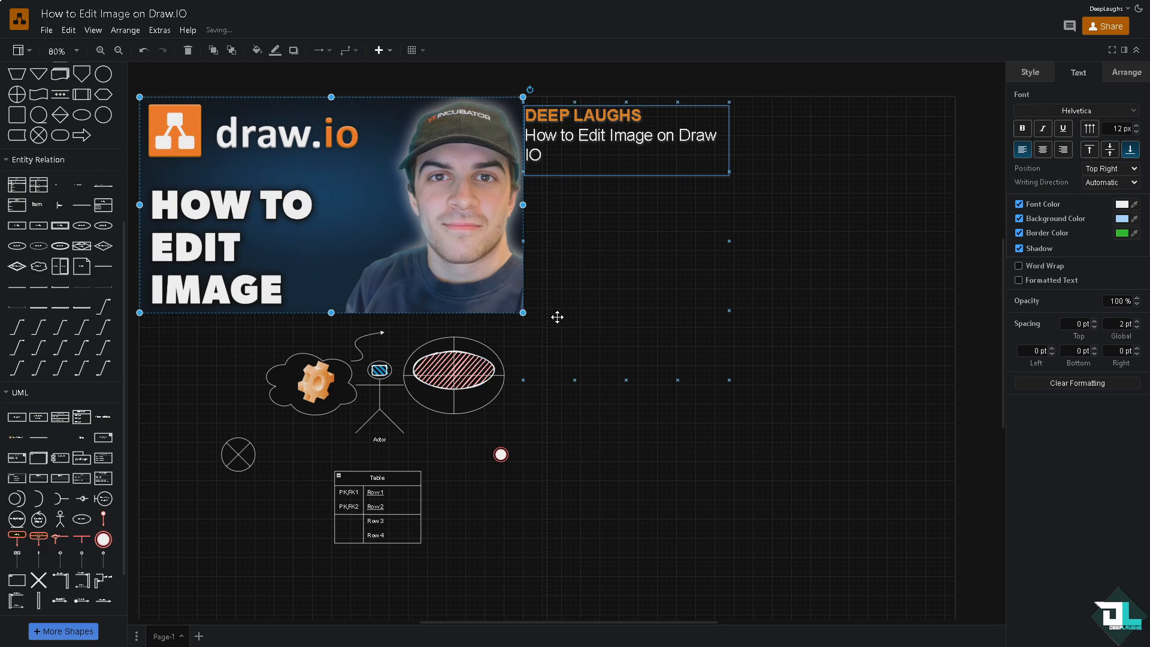
- Edit the picture's connection points, choosing Right as the side for new points, try the preview zoom, and apply
right_click(475, 281)
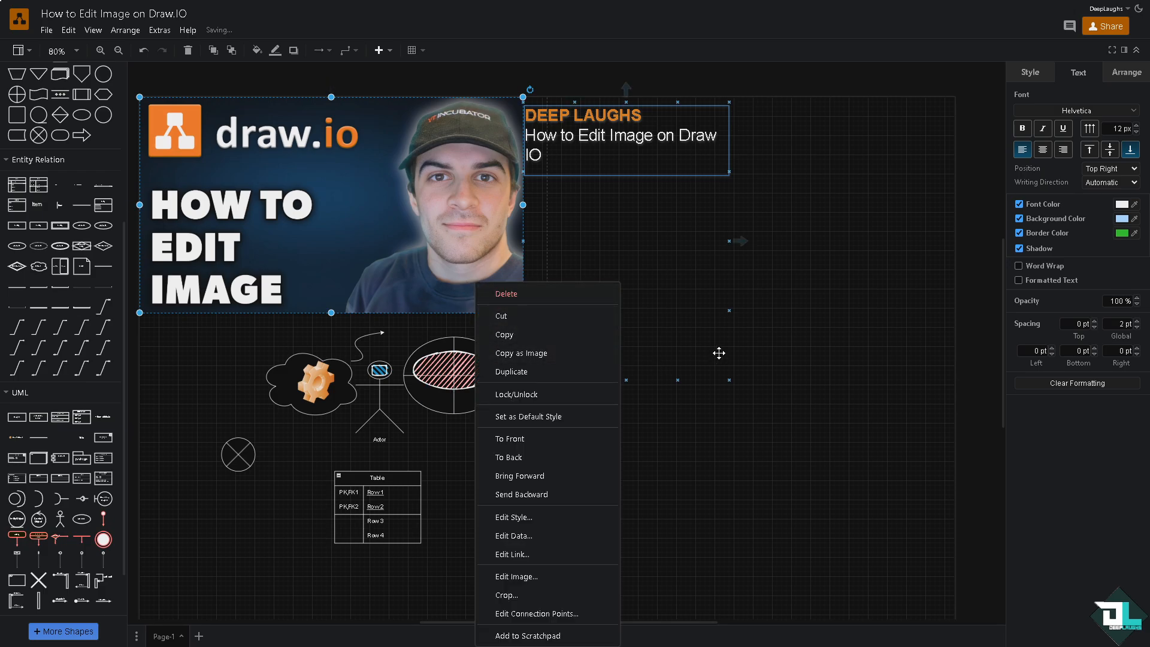
click(562, 614)
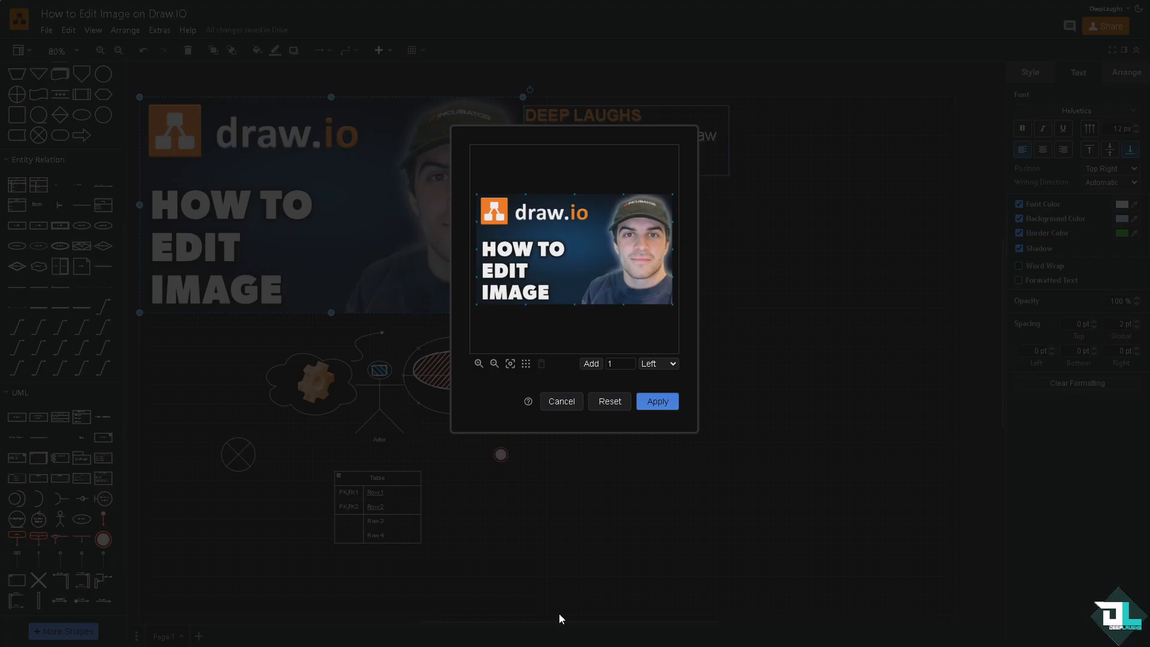
click(674, 366)
click(662, 389)
click(479, 363)
click(494, 363)
click(494, 364)
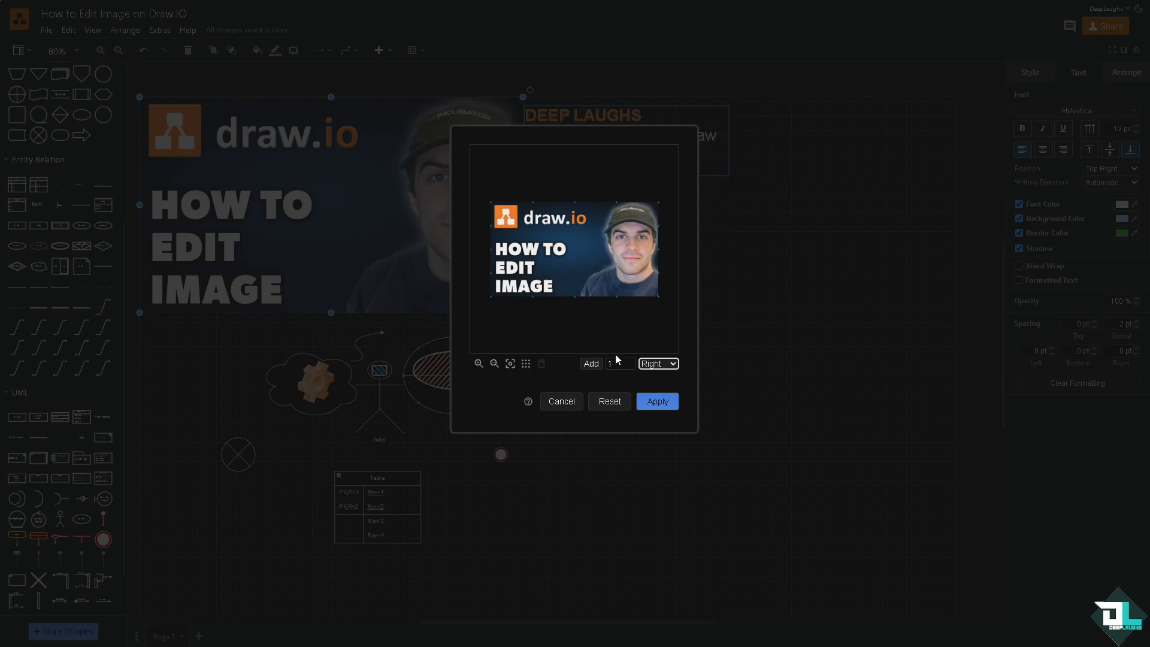
click(657, 406)
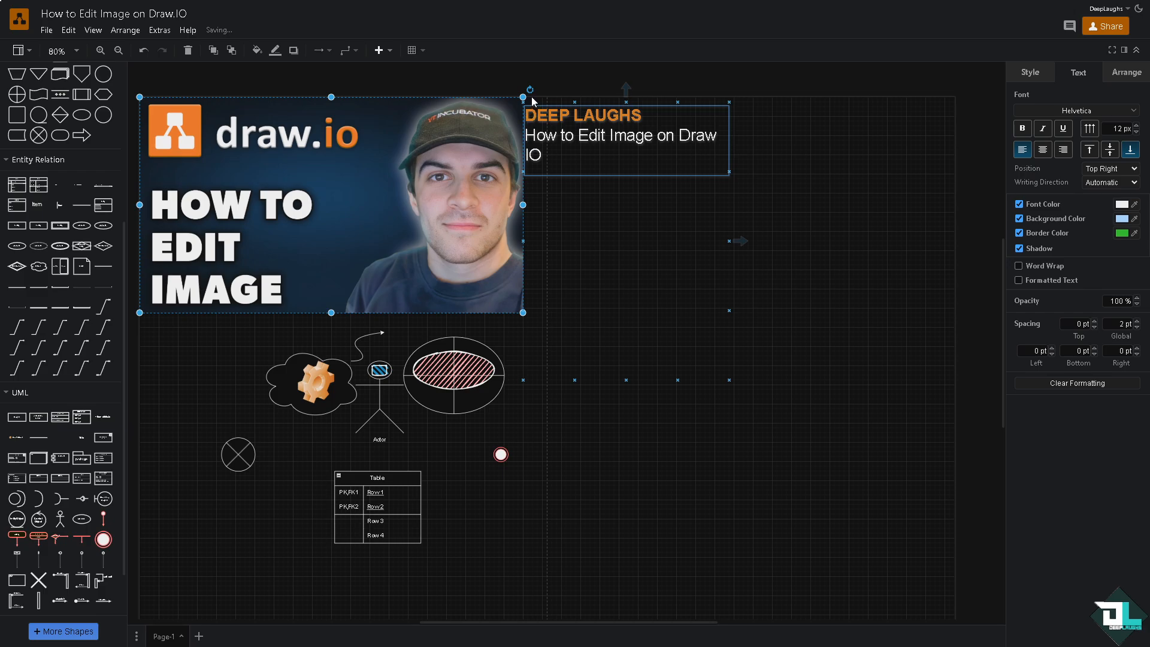
- Rotate the picture upside down and nudge the adjacent "DEEP LAUGHS" text box slightly down and to the right
drag(530, 89, 304, 217)
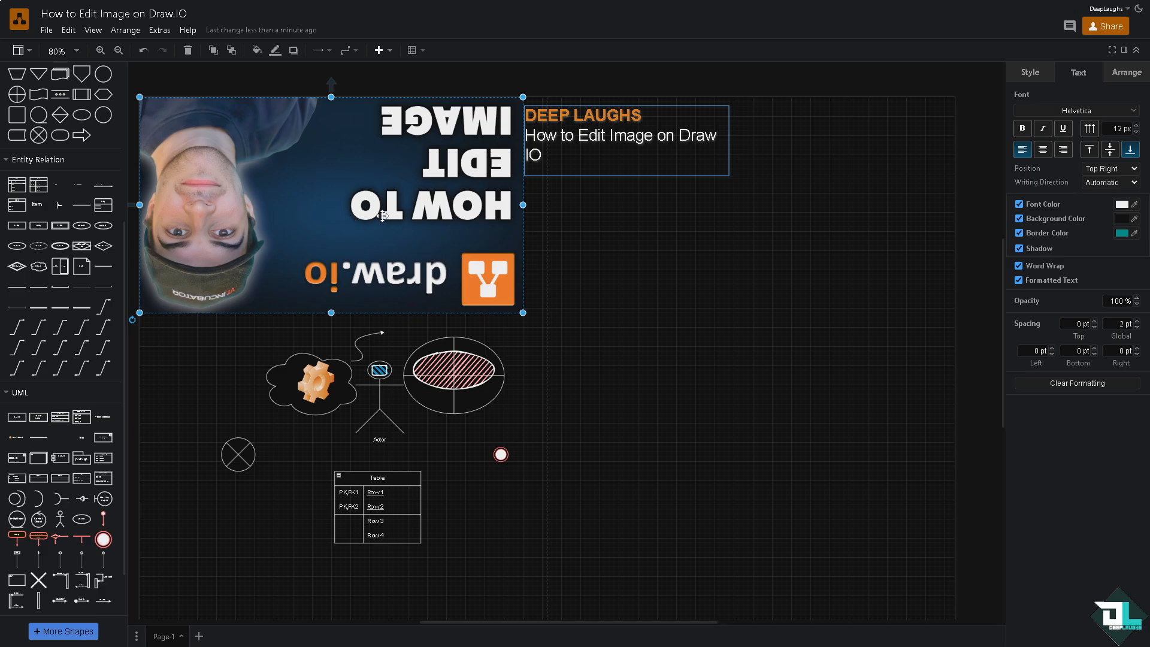
drag(382, 215, 500, 305)
click(472, 282)
mouse_move(629, 304)
mouse_down()
mouse_move(631, 321)
mouse_move(634, 309)
mouse_up()
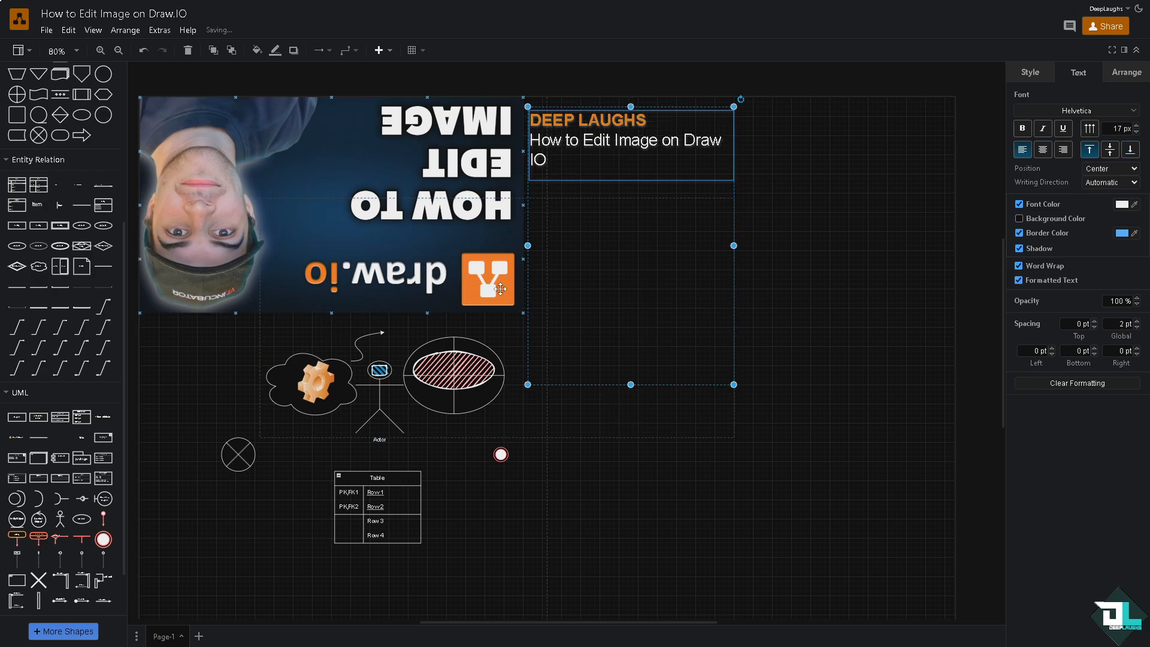
- Place a copy of the upside-down picture directly beneath the original and rotate the lower copy upright
click(253, 174)
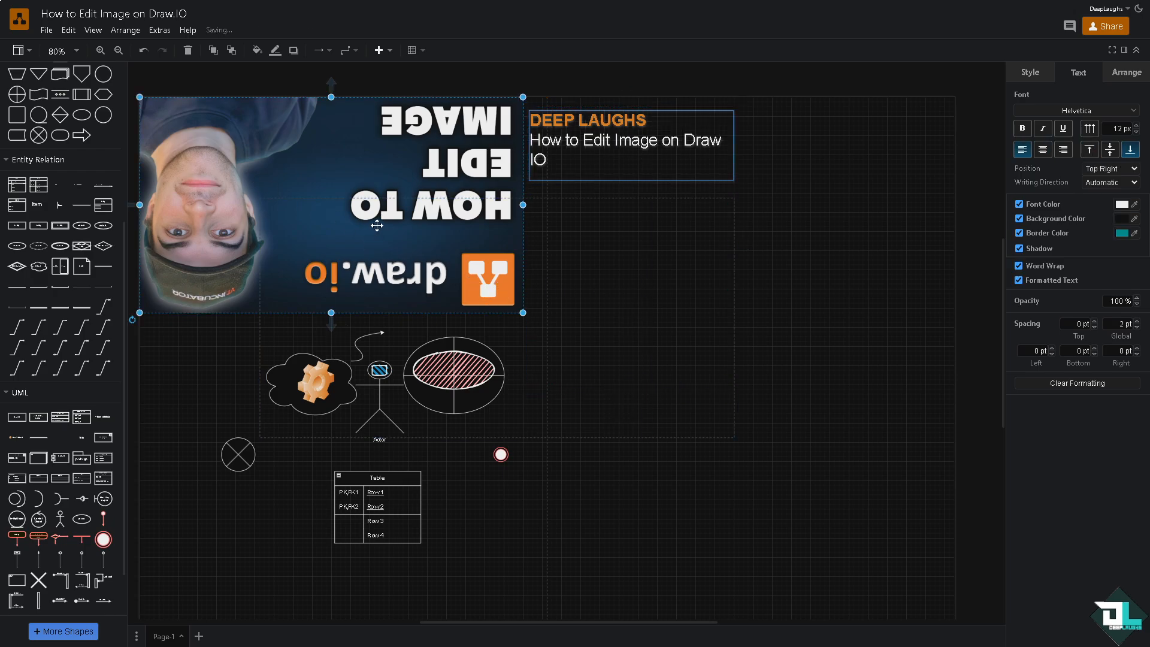
drag(288, 236, 291, 446)
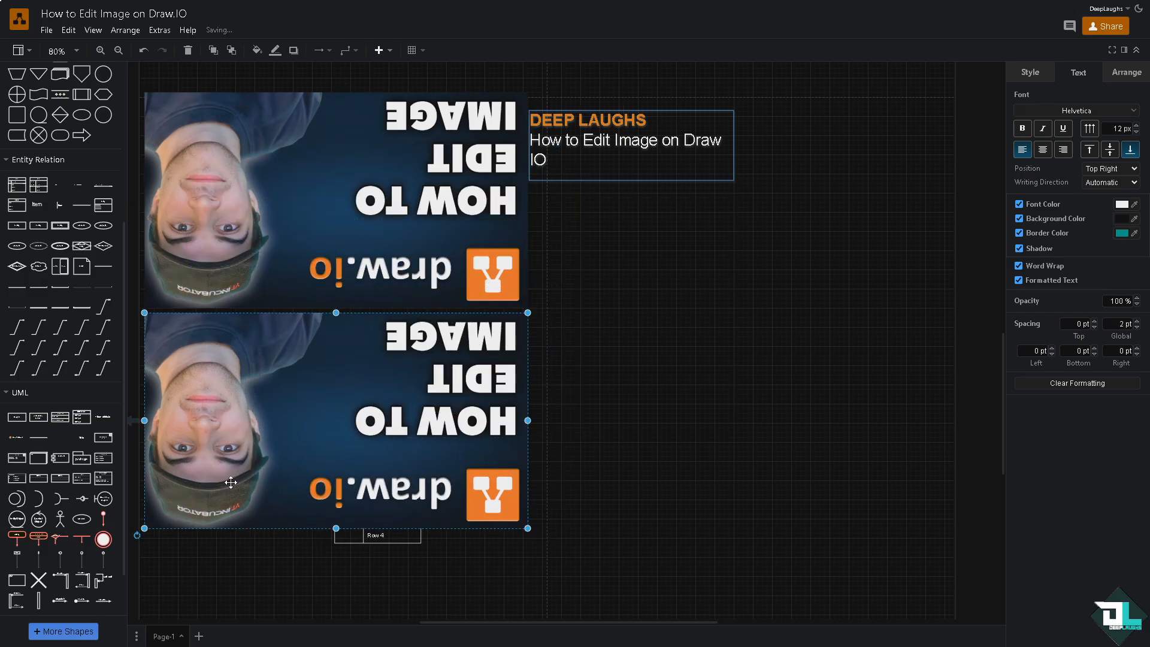
drag(141, 535, 203, 302)
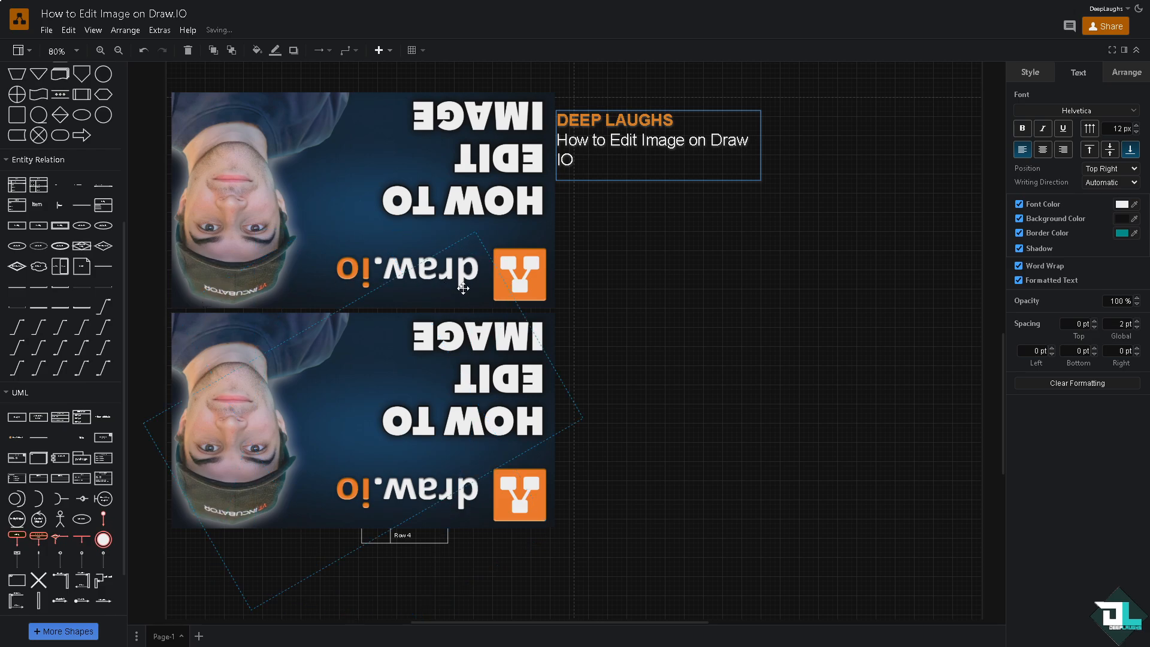
drag(486, 326, 517, 339)
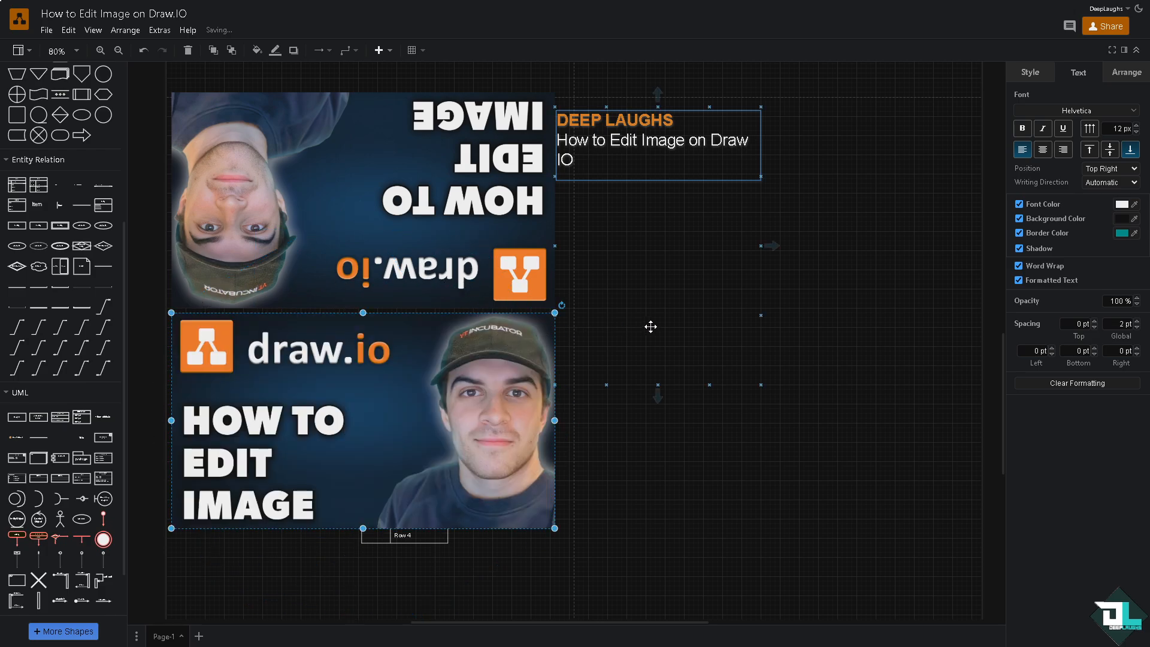
- Save the diagram with both pictures in place
scroll(635, 311, up, 2)
scroll(620, 300, down, 2)
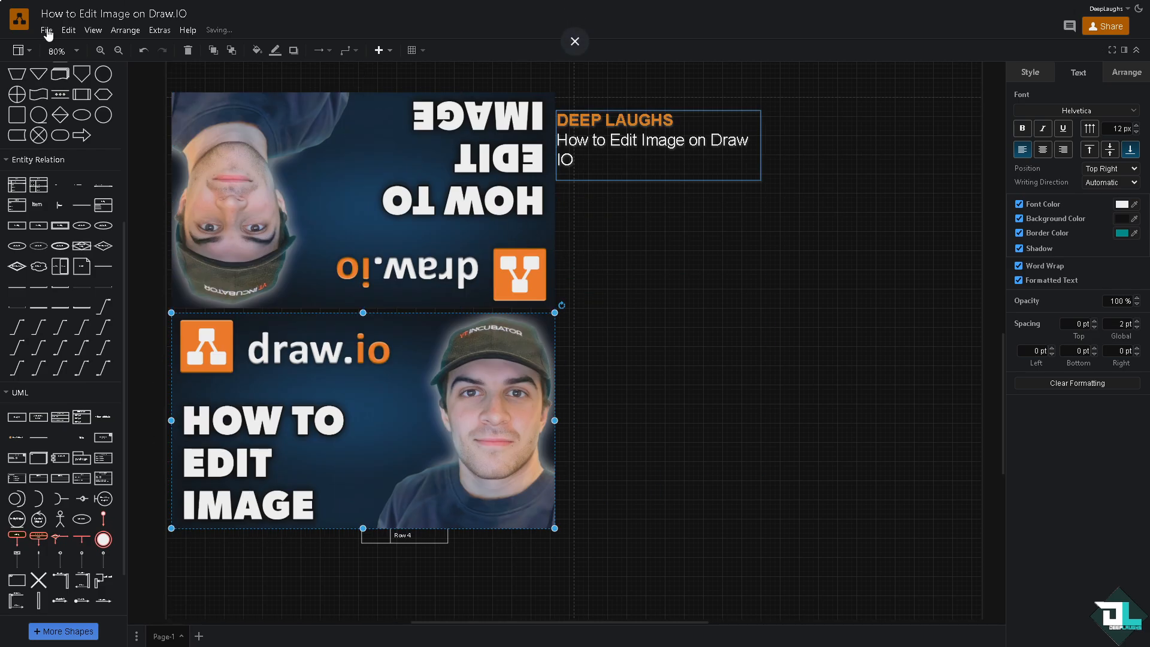
click(46, 30)
click(62, 51)
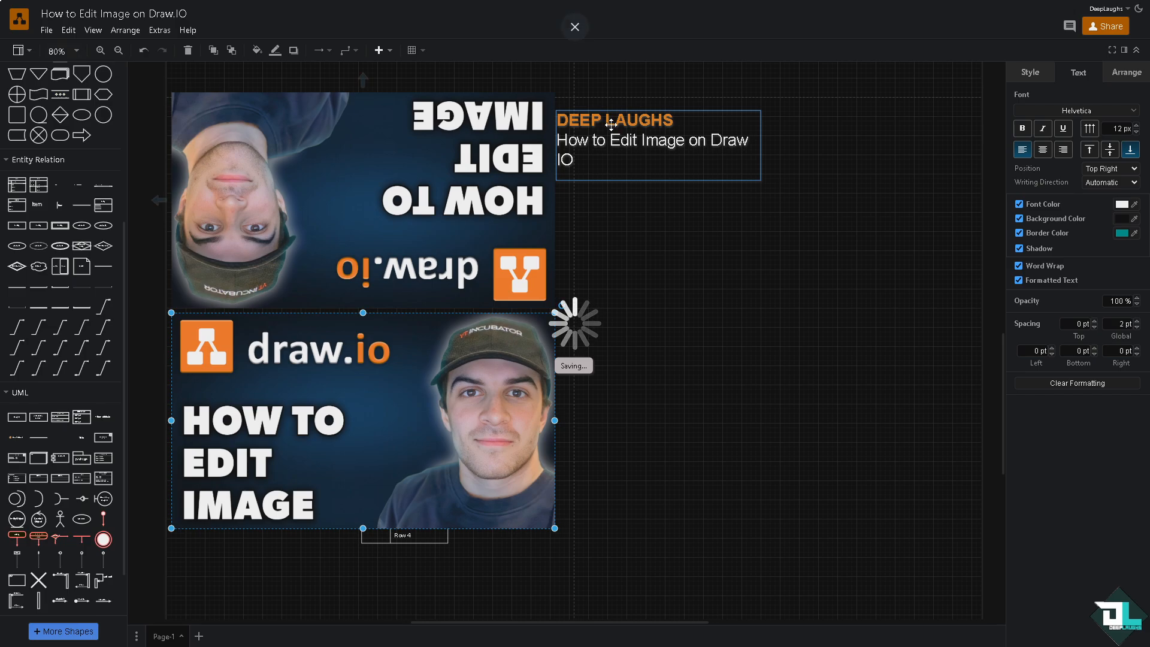